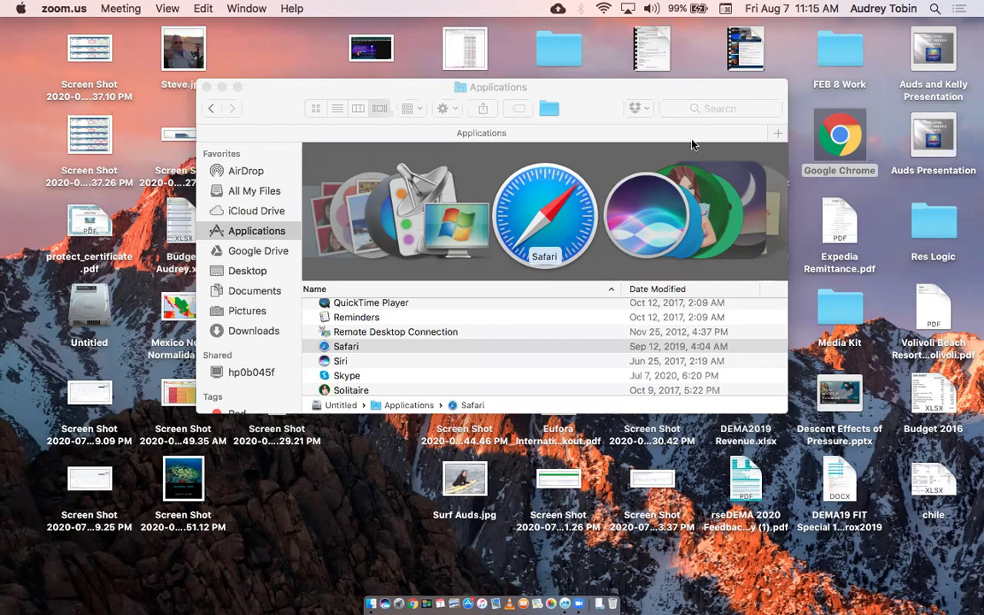
Bring Finder forward and launch Safari from its Applications list
{"action": "left_click", "coordinate": [371, 604]}
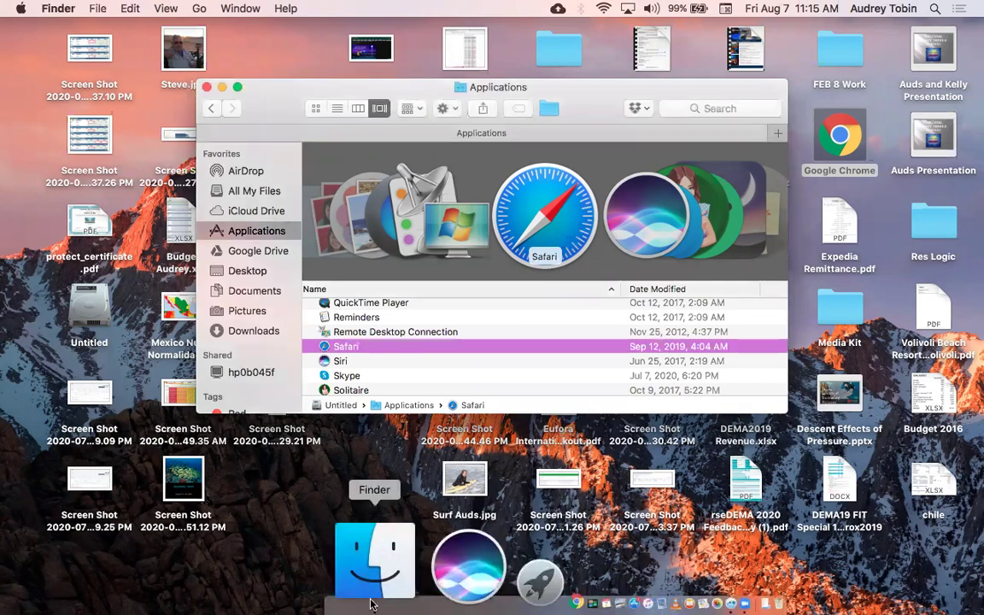
{"action": "double_click", "coordinate": [372, 347]}
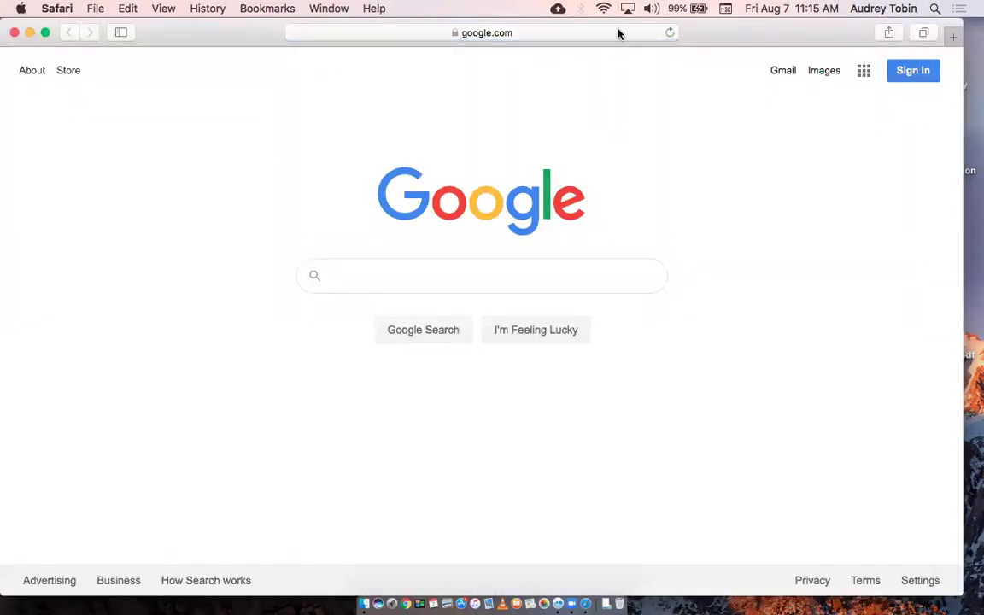
Replace Safari's current address with the pasted twoseven.xyz room link and load it
{"action": "left_click", "coordinate": [618, 32]}
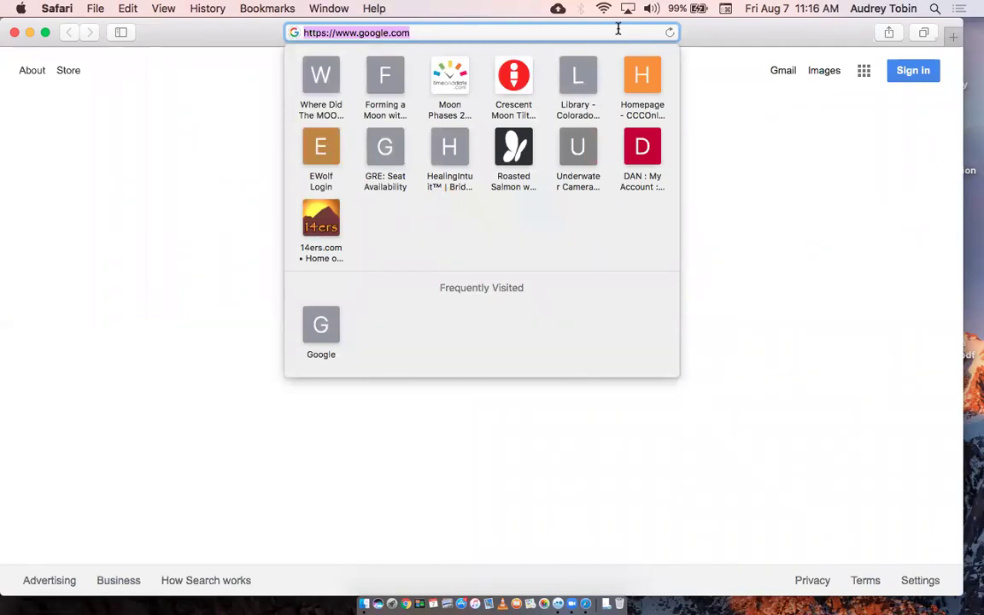
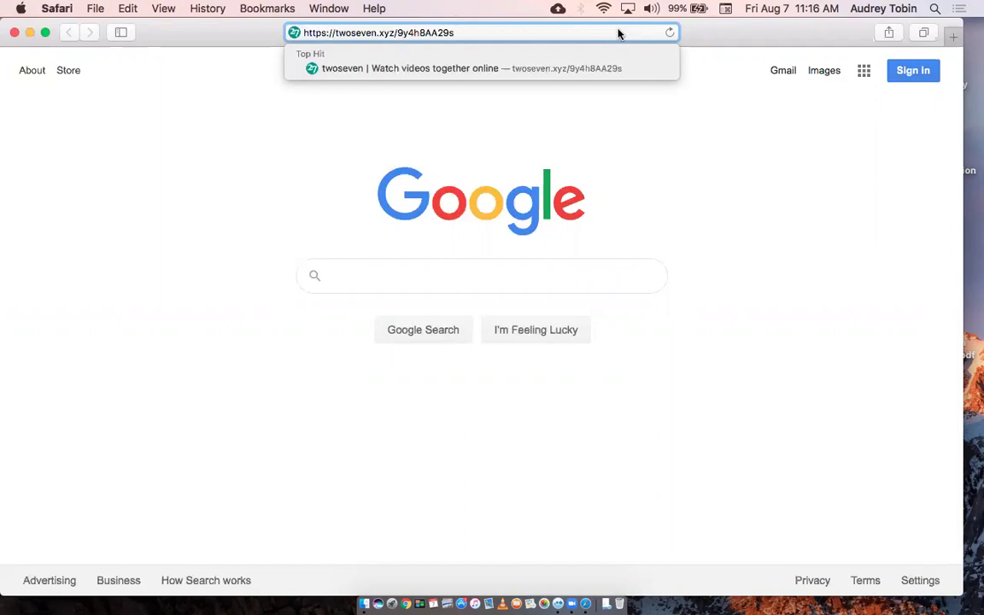
{"action": "key", "text": "Return"}
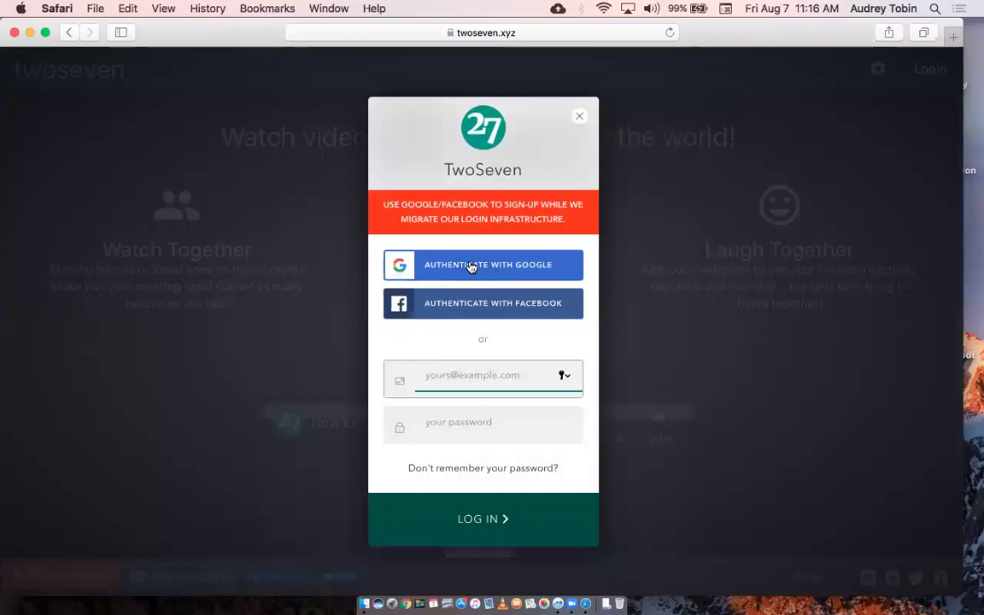
Authenticate with Google using the chosen account and its password, declining Safari's password update
{"action": "left_click", "coordinate": [470, 267]}
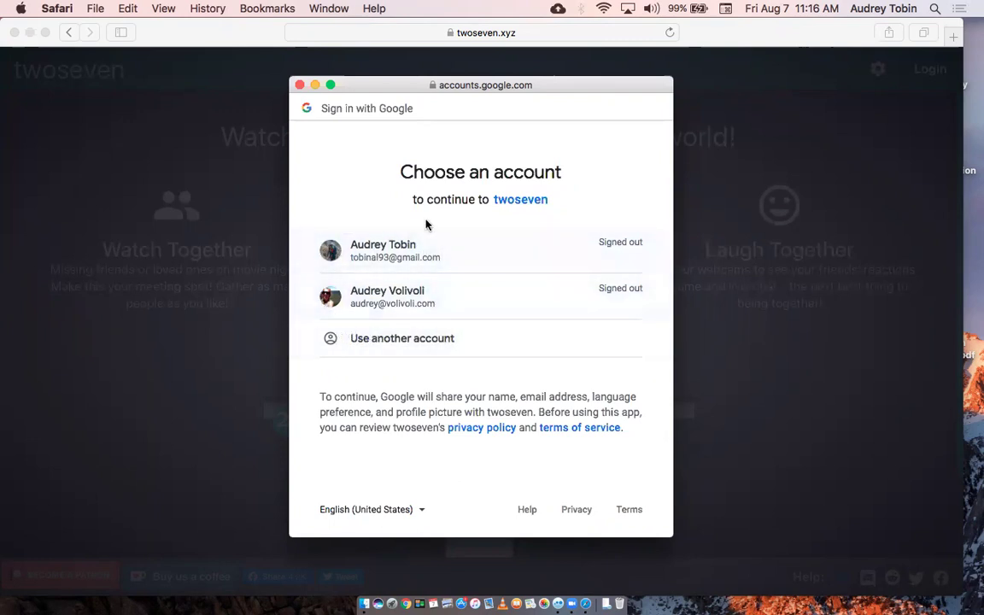
{"action": "left_click", "coordinate": [365, 254]}
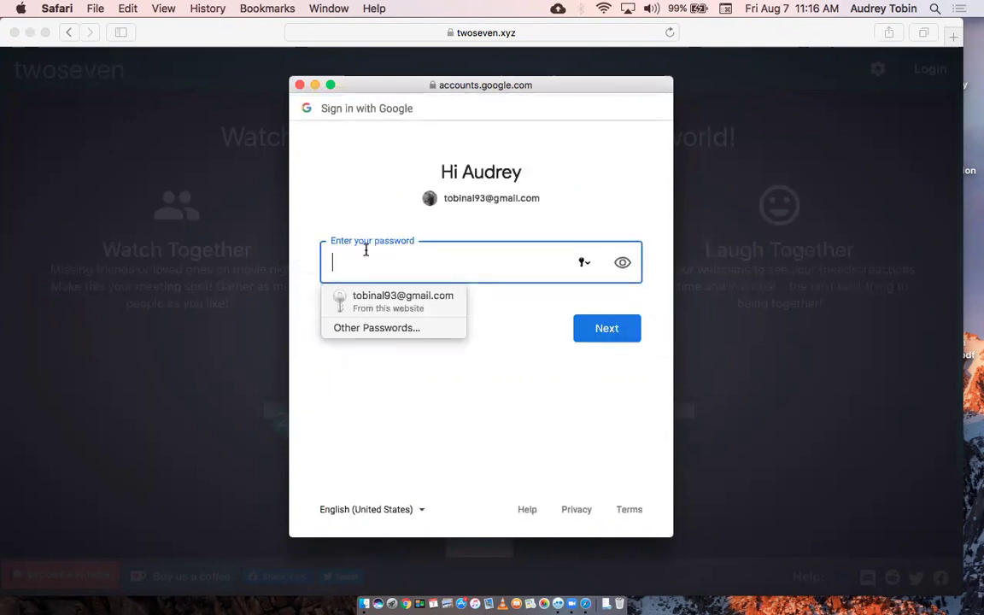
{"action": "type", "text": "aab"}
{"action": "key", "text": "BackSpace"}
{"action": "key", "text": "BackSpace"}
{"action": "key", "text": "BackSpace"}
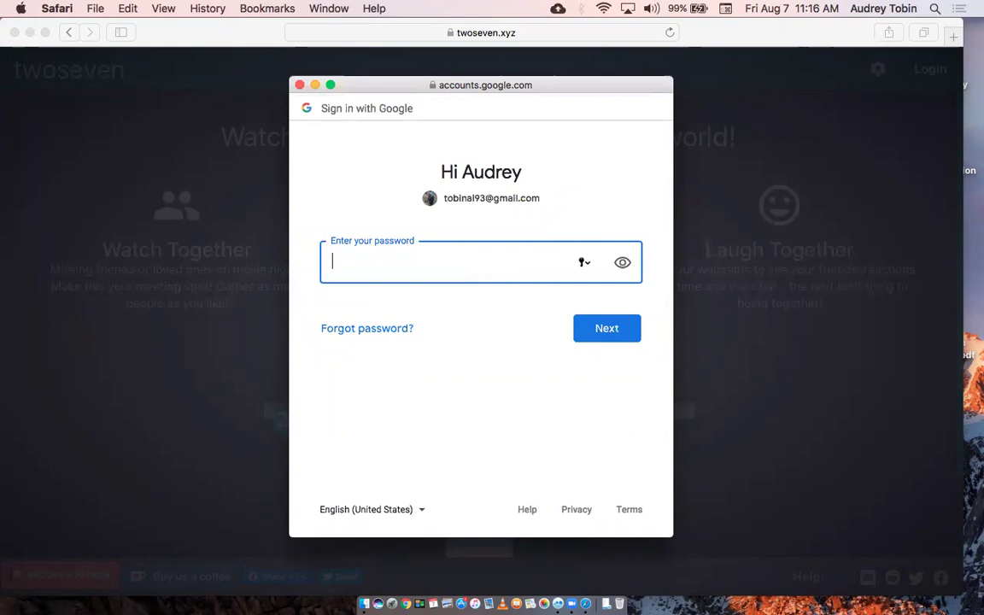
{"action": "left_click", "coordinate": [593, 341]}
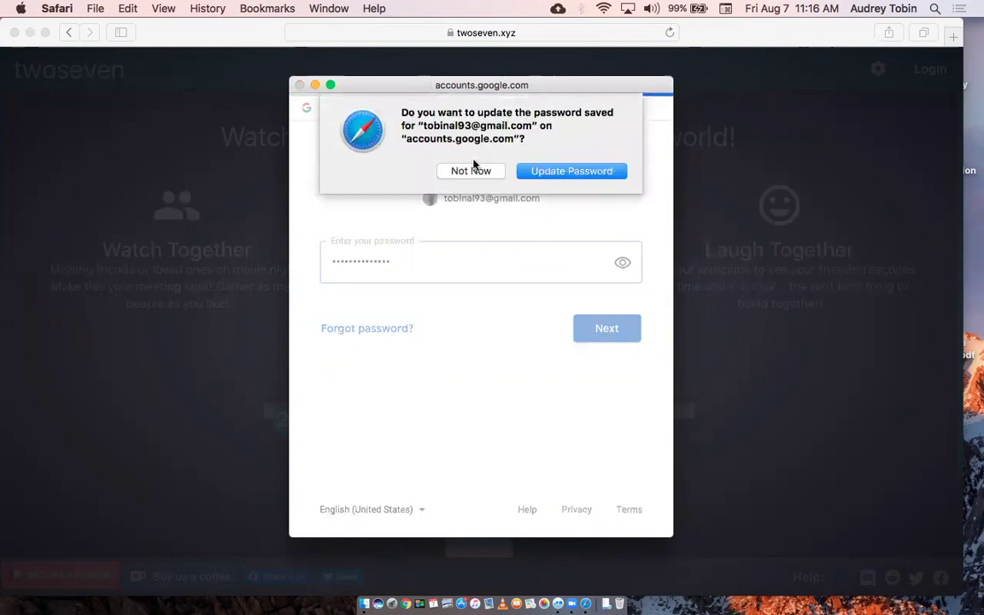
{"action": "left_click", "coordinate": [472, 172]}
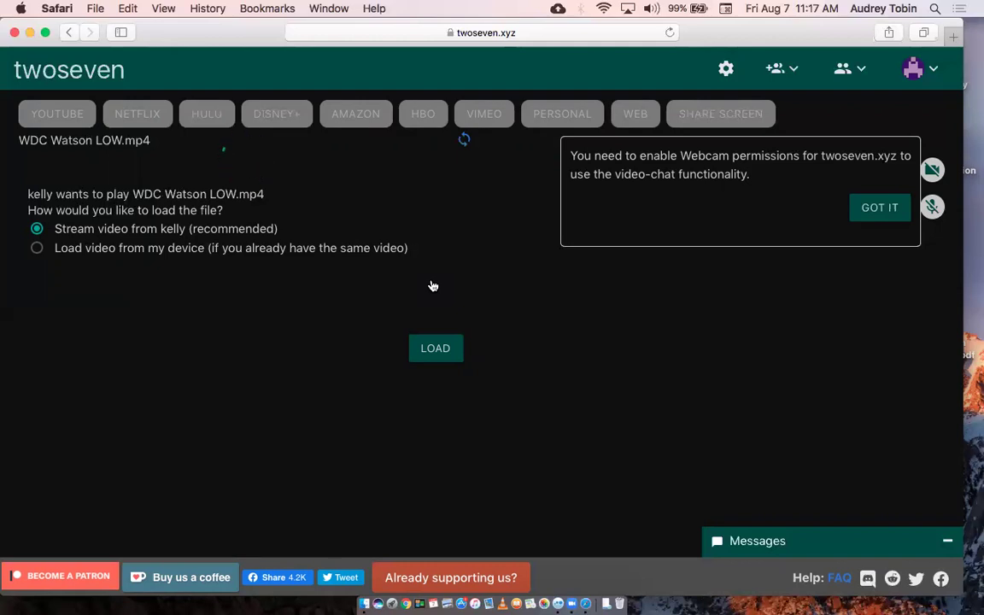
Dismiss the webcam notice with GOT IT, then open the room's gear settings
{"action": "left_click", "coordinate": [885, 217]}
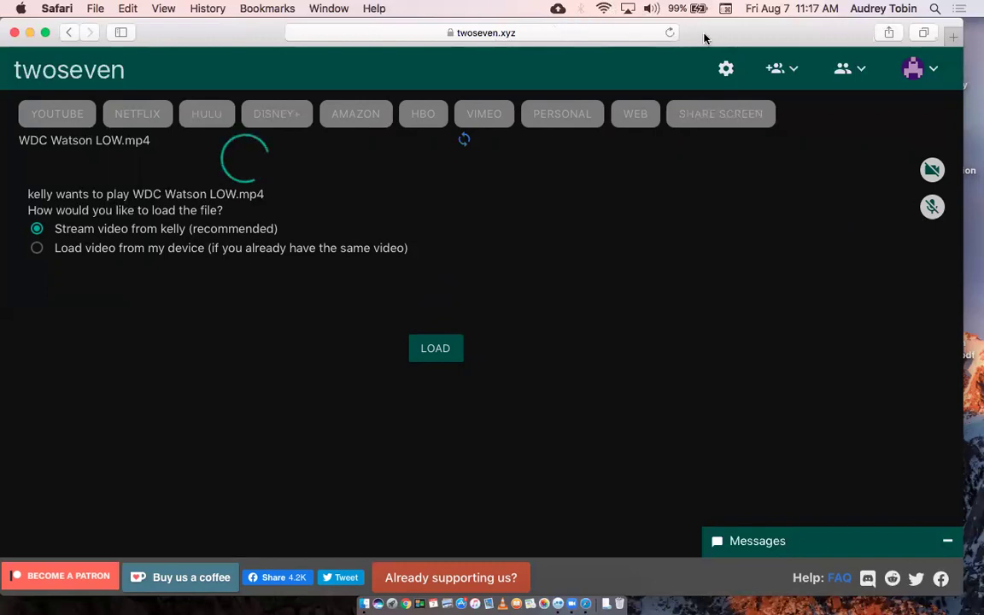
{"action": "left_click", "coordinate": [726, 68]}
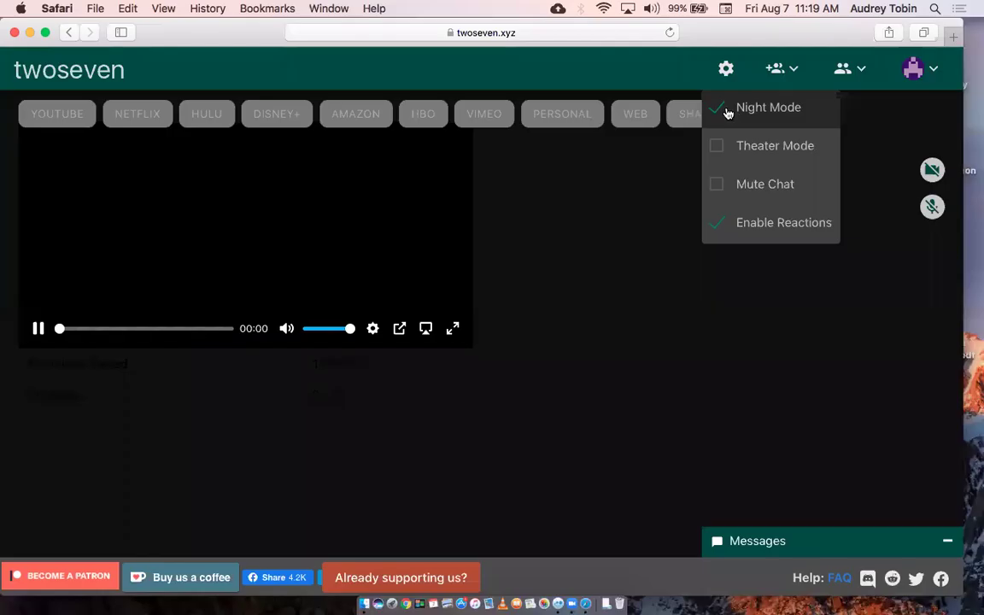